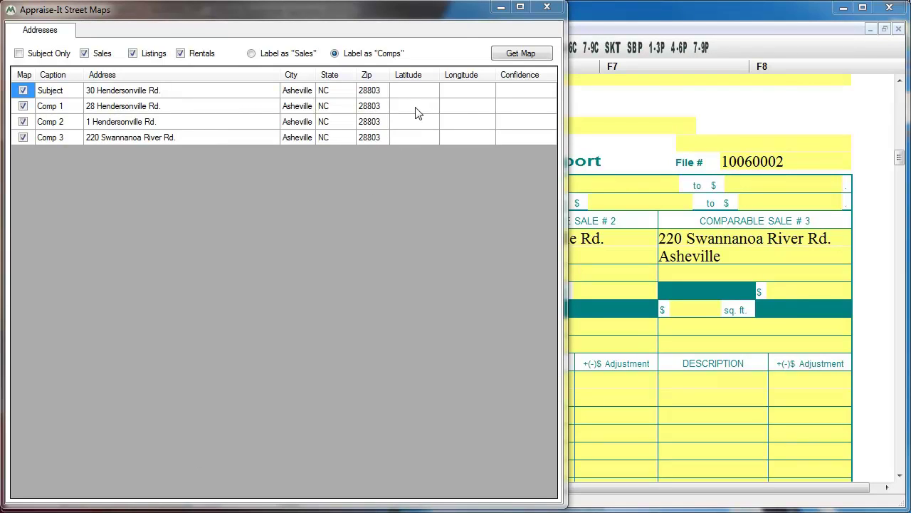
Step: Generate the map for all listed addresses, resolving Comp 3 to the second suggested address match
{"action": "left_click", "coordinate": [529, 55]}
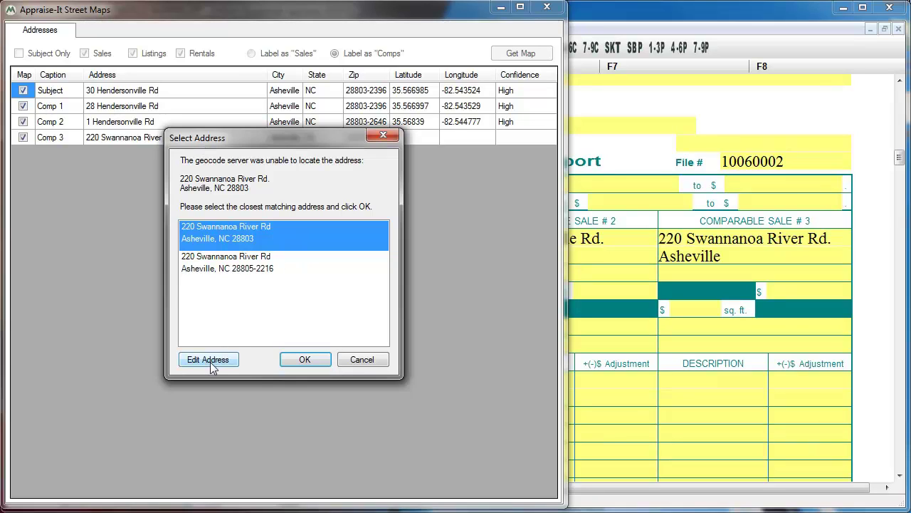
{"action": "left_click", "coordinate": [265, 270]}
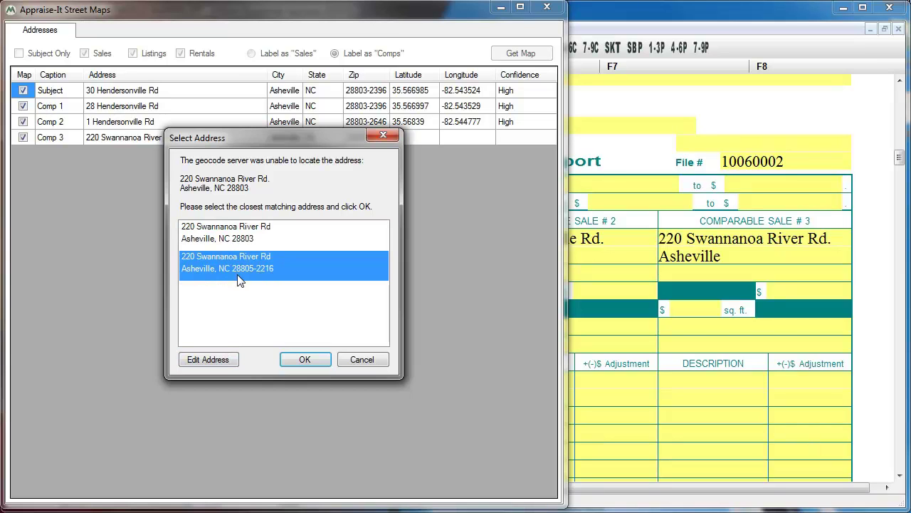
{"action": "left_click", "coordinate": [305, 361]}
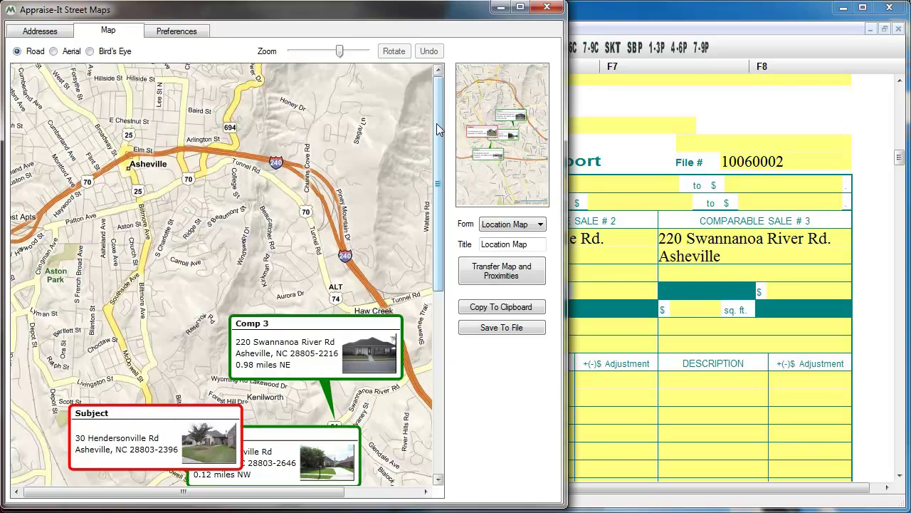
Step: Spread the Subject, Comp 1, Comp 2 and Comp 3 balloons apart on the map so none of them overlap
{"action": "left_click_drag", "start_coordinate": [436, 123], "coordinate": [437, 128]}
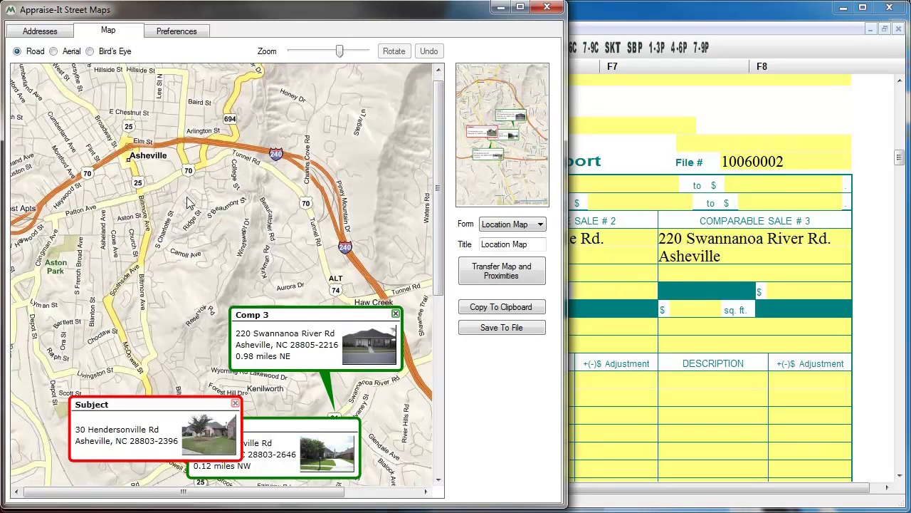
{"action": "left_click_drag", "start_coordinate": [439, 193], "coordinate": [440, 255]}
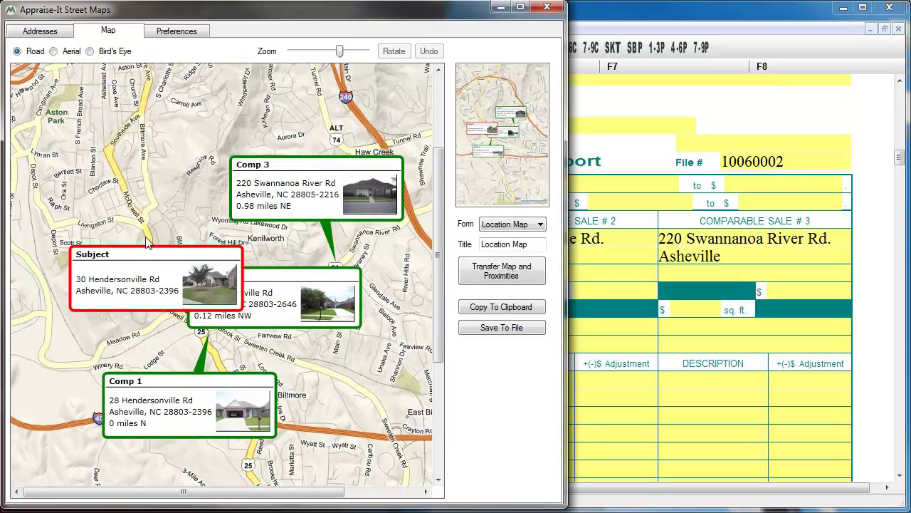
{"action": "mouse_move", "coordinate": [143, 264]}
{"action": "left_click_drag", "start_coordinate": [143, 264], "coordinate": [102, 185]}
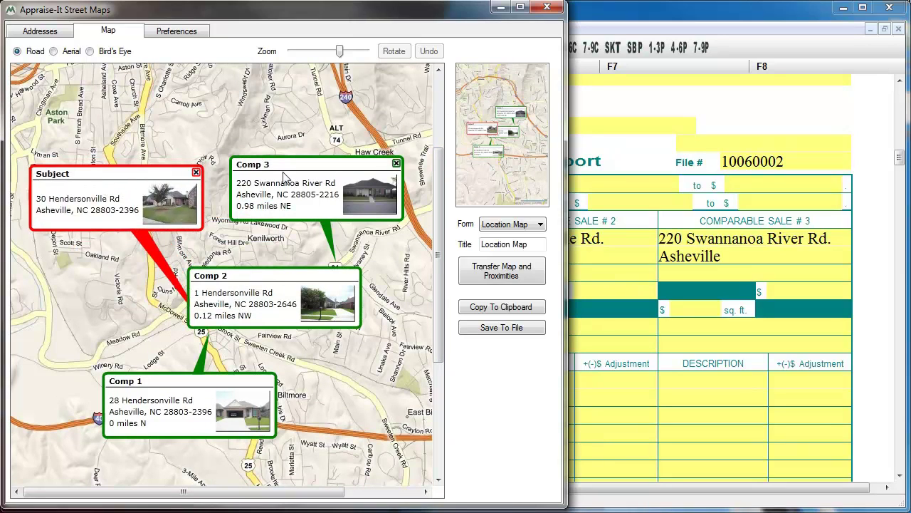
{"action": "left_click_drag", "start_coordinate": [292, 170], "coordinate": [317, 123]}
{"action": "left_click_drag", "start_coordinate": [274, 285], "coordinate": [340, 353]}
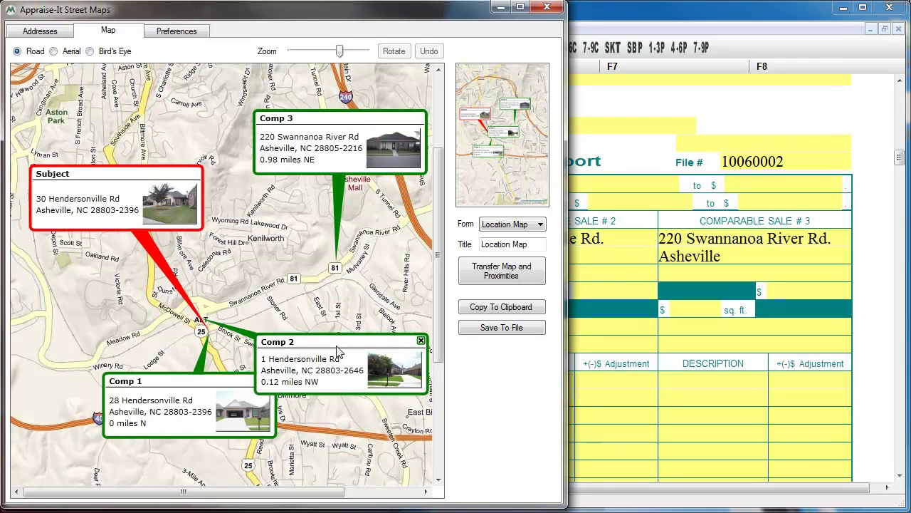
{"action": "left_click_drag", "start_coordinate": [200, 382], "coordinate": [123, 403]}
{"action": "mouse_move", "coordinate": [175, 180]}
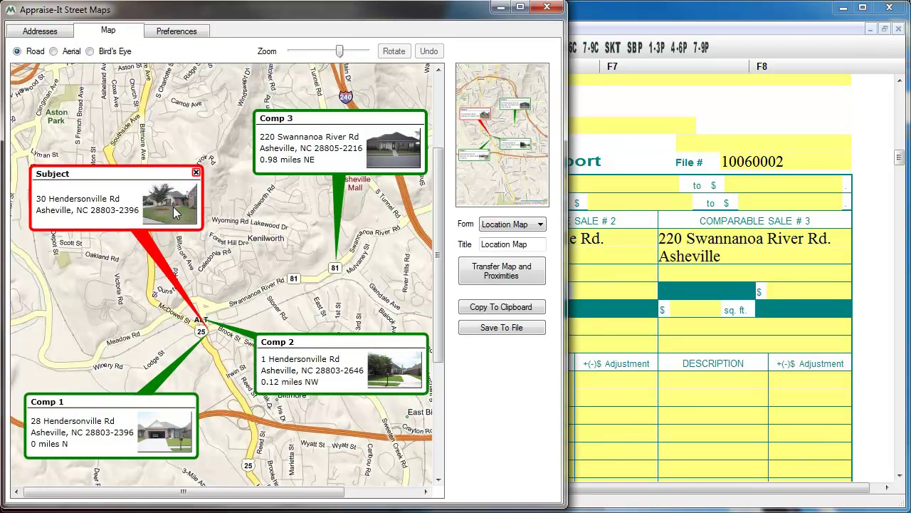
{"action": "mouse_move", "coordinate": [170, 205]}
Step: Change the map label type to Arrows and swing the Comp 3 arrow around its location, away from Comp 1
{"action": "left_click", "coordinate": [183, 37]}
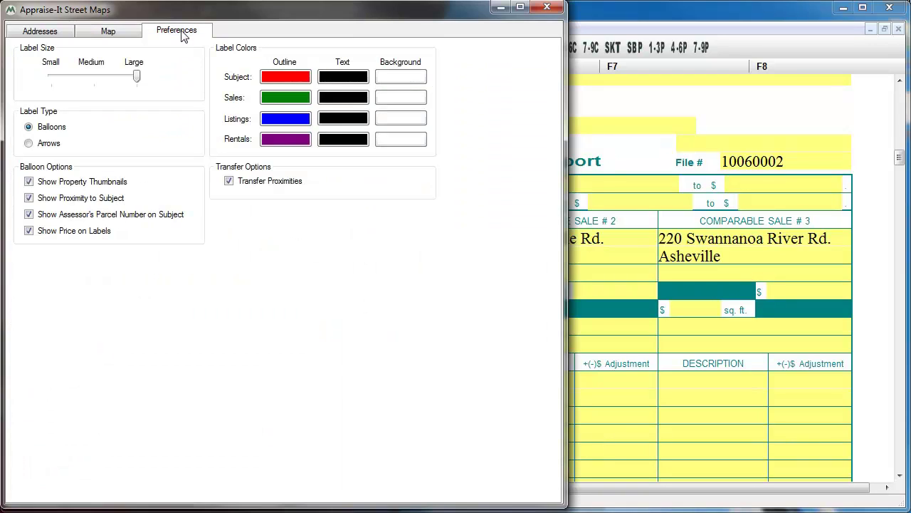
{"action": "left_click", "coordinate": [29, 145]}
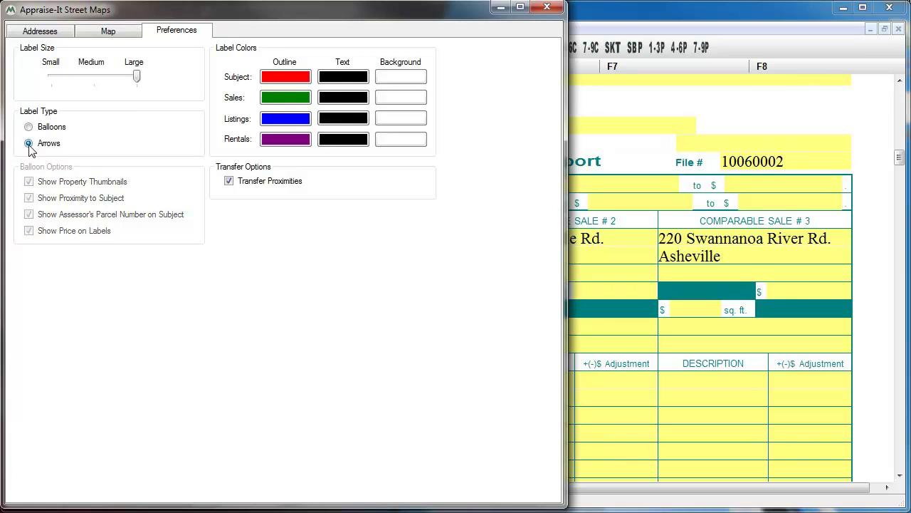
{"action": "left_click", "coordinate": [99, 36]}
{"action": "left_click_drag", "start_coordinate": [439, 222], "coordinate": [445, 296]}
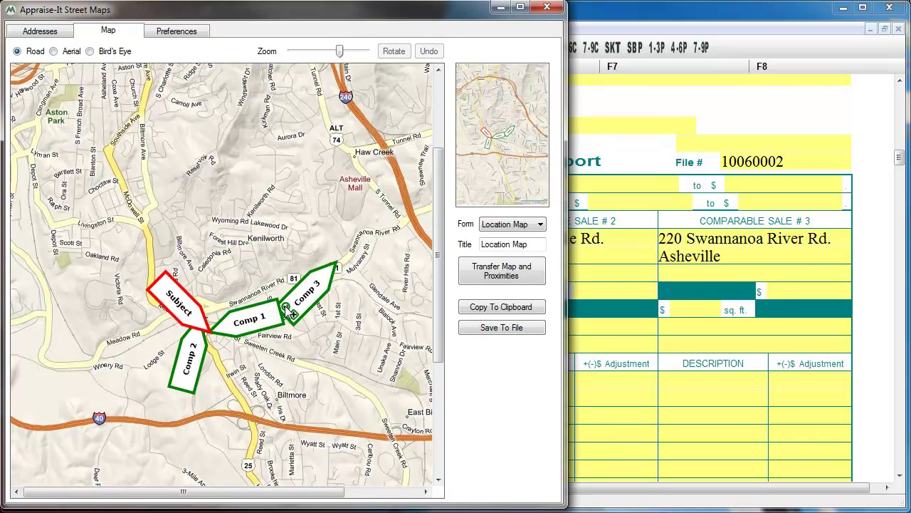
{"action": "mouse_move", "coordinate": [288, 308]}
{"action": "left_mouse_down"}
{"action": "mouse_move", "coordinate": [265, 229]}
{"action": "mouse_move", "coordinate": [332, 194]}
{"action": "mouse_move", "coordinate": [288, 235]}
{"action": "mouse_move", "coordinate": [291, 259]}
{"action": "mouse_move", "coordinate": [268, 281]}
{"action": "mouse_move", "coordinate": [284, 265]}
{"action": "left_mouse_up"}
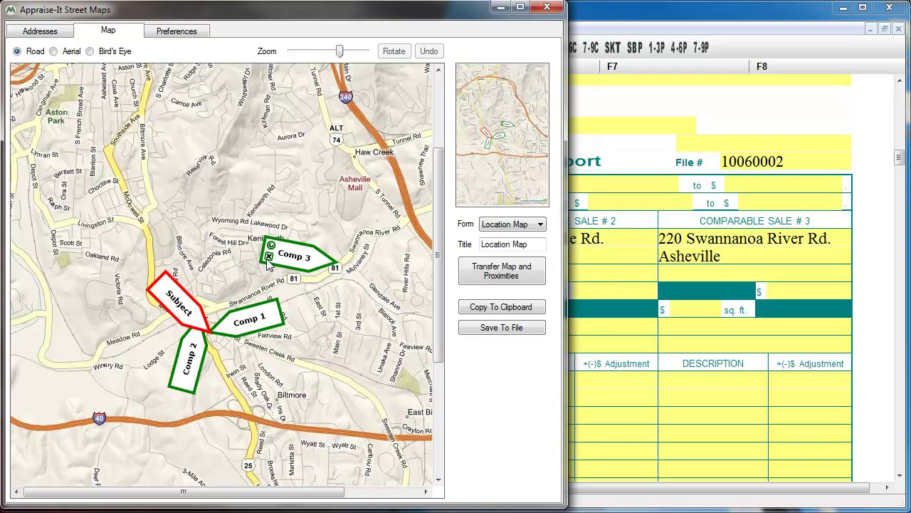
Step: Restore the Balloons label type and return to the map
{"action": "left_click", "coordinate": [178, 32]}
{"action": "left_click", "coordinate": [29, 126]}
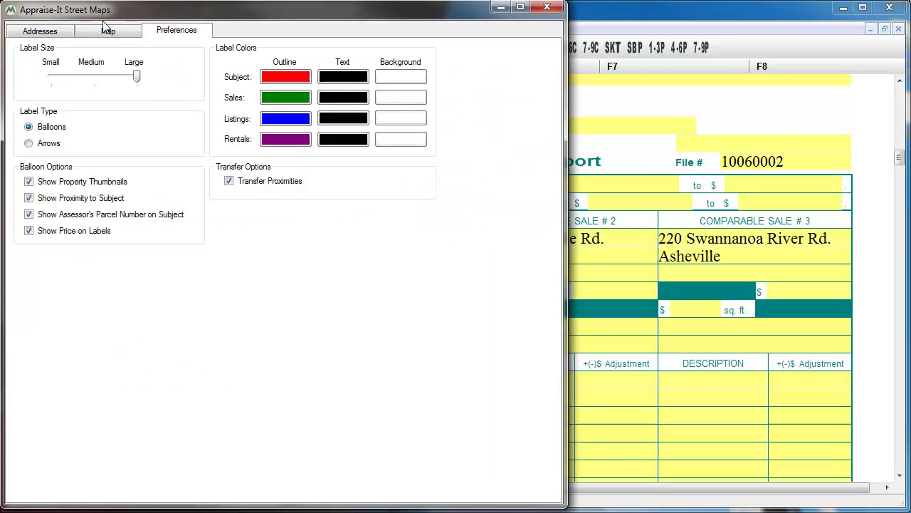
{"action": "left_click", "coordinate": [107, 31]}
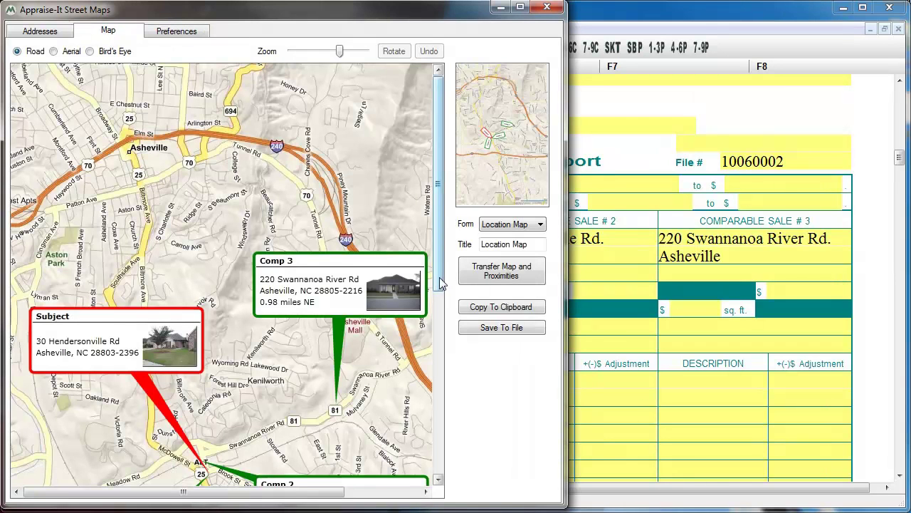
Step: Move the tip of the Subject balloon's pointer slightly north to correct the Subject's location on the map
{"action": "left_click_drag", "start_coordinate": [443, 291], "coordinate": [443, 363]}
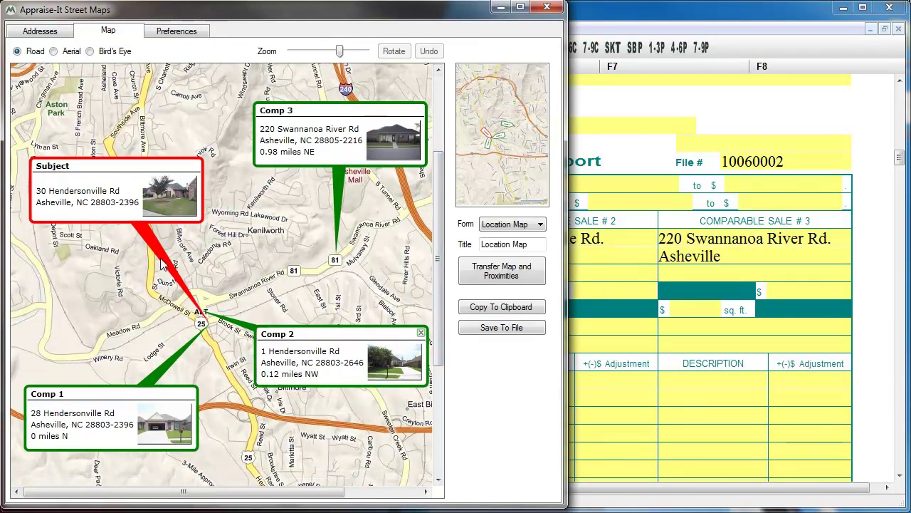
{"action": "left_click_drag", "start_coordinate": [159, 258], "coordinate": [205, 300]}
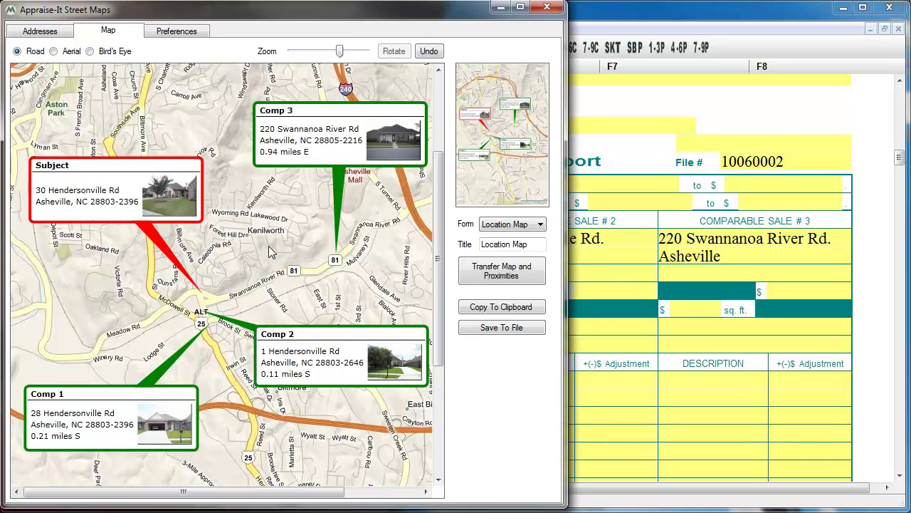
Step: Zoom and pan the road map, finishing with the Subject and all three comps in view
{"action": "scroll", "coordinate": [269, 250], "scroll_direction": "down", "scroll_amount": 1}
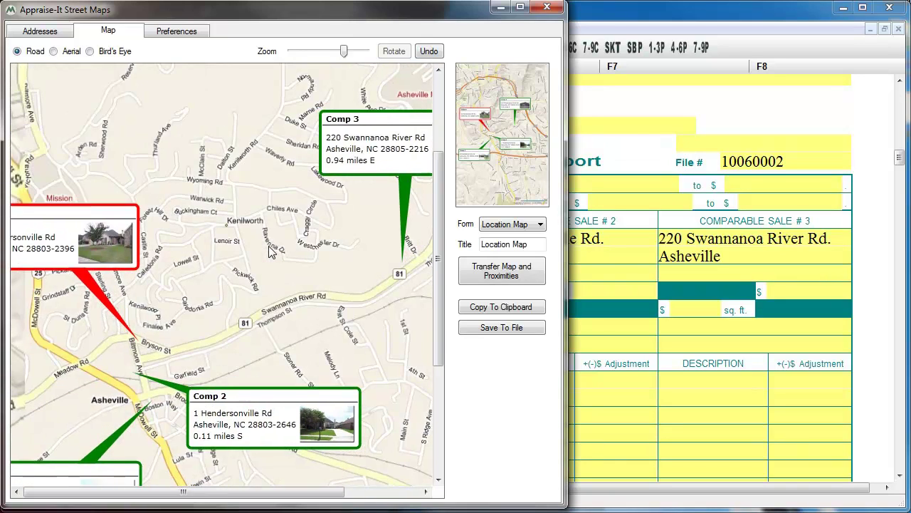
{"action": "scroll", "coordinate": [268, 245], "scroll_direction": "up", "scroll_amount": 1}
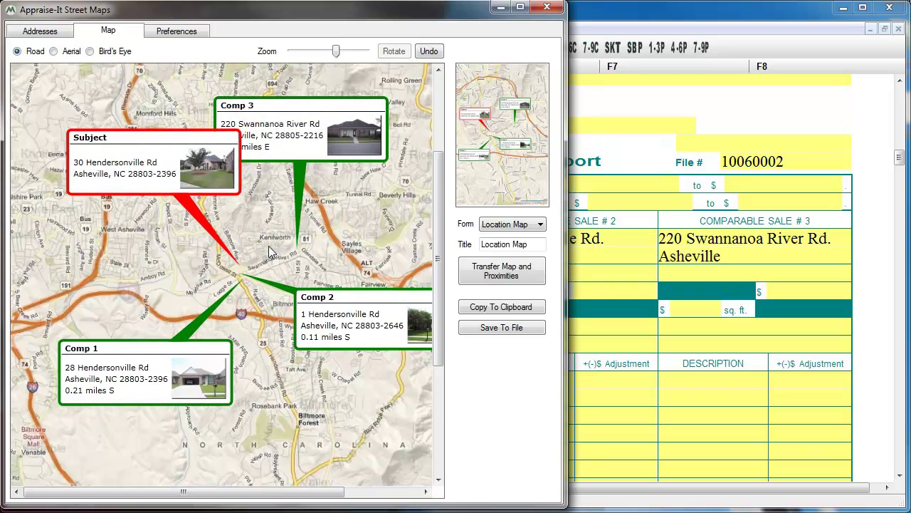
{"action": "mouse_move", "coordinate": [291, 494]}
{"action": "left_mouse_down"}
{"action": "mouse_move", "coordinate": [311, 494]}
{"action": "mouse_move", "coordinate": [298, 494]}
{"action": "left_mouse_up"}
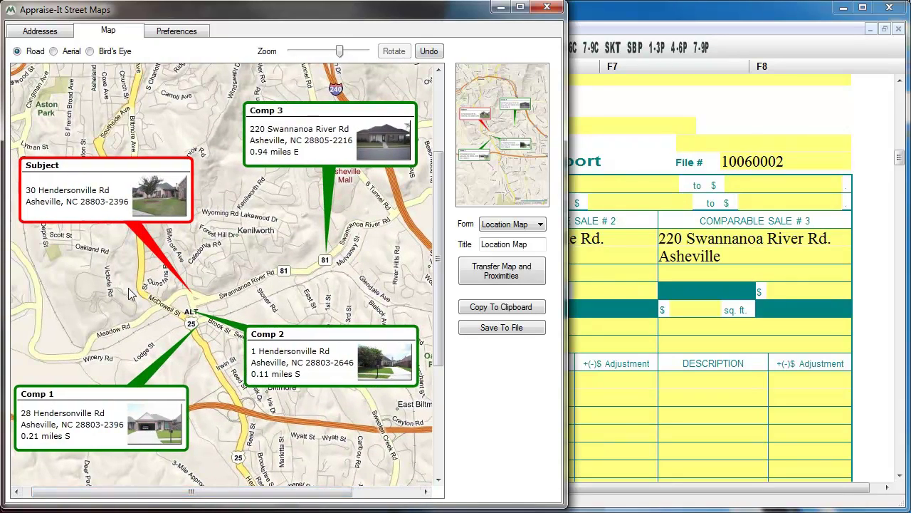
{"action": "left_click_drag", "start_coordinate": [133, 297], "coordinate": [34, 318]}
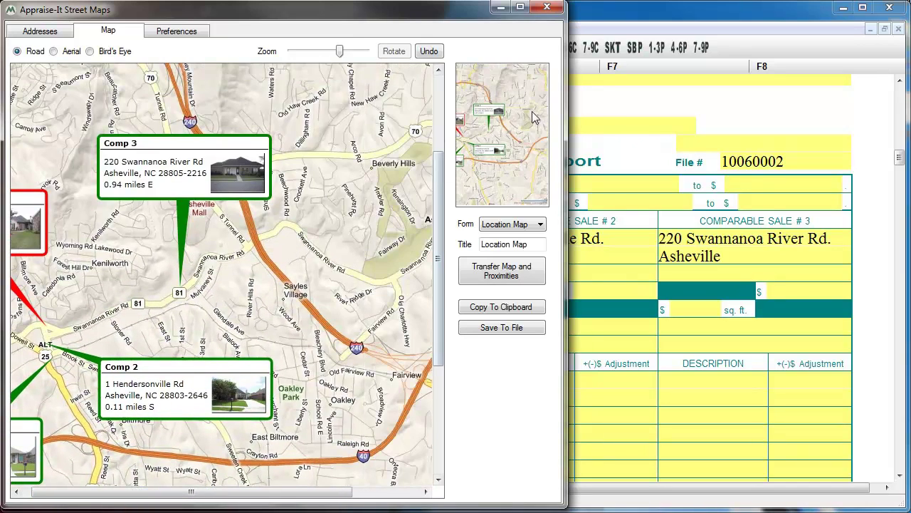
{"action": "left_click_drag", "start_coordinate": [126, 314], "coordinate": [282, 306]}
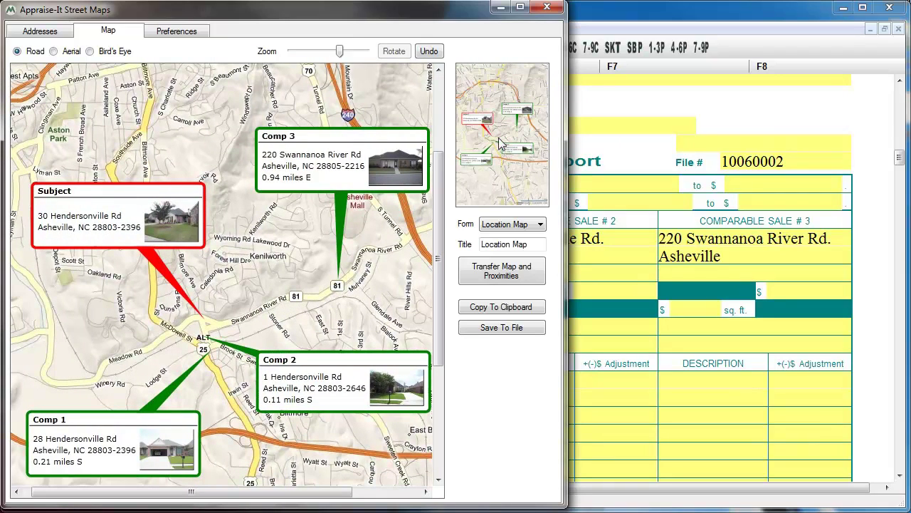
Step: Examine the area in Aerial and Bird's Eye imagery, inspecting the streets and buildings near the Subject up close
{"action": "left_click", "coordinate": [53, 51]}
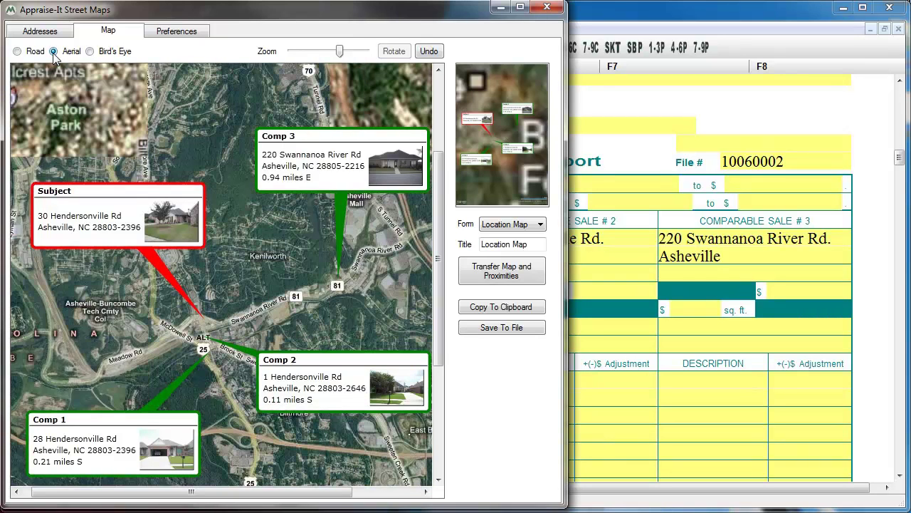
{"action": "left_click", "coordinate": [91, 52]}
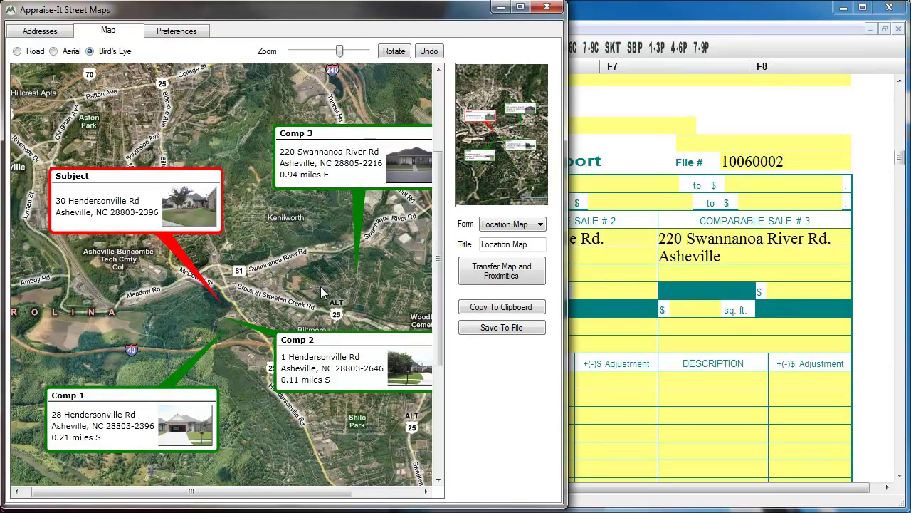
{"action": "scroll", "coordinate": [319, 286], "scroll_direction": "up", "scroll_amount": 1}
{"action": "scroll", "coordinate": [319, 286], "scroll_direction": "up", "scroll_amount": 1}
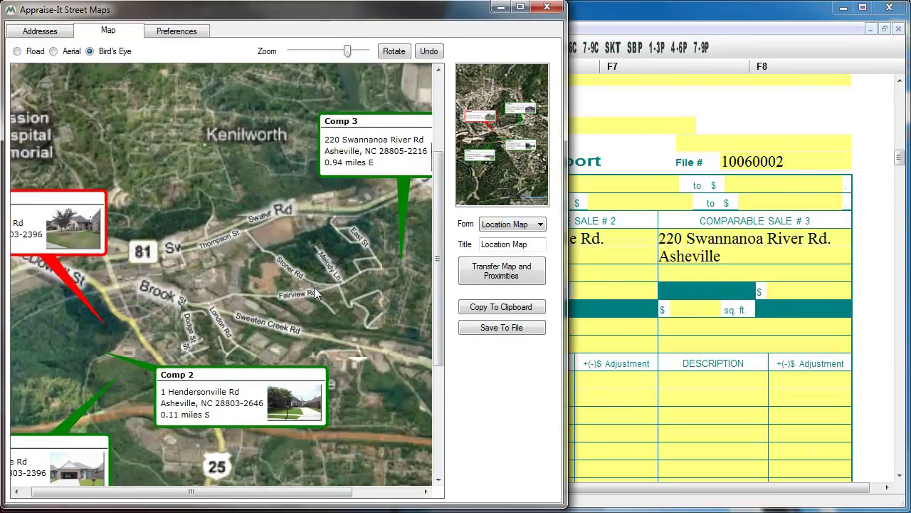
{"action": "scroll", "coordinate": [240, 313], "scroll_direction": "down", "scroll_amount": 2}
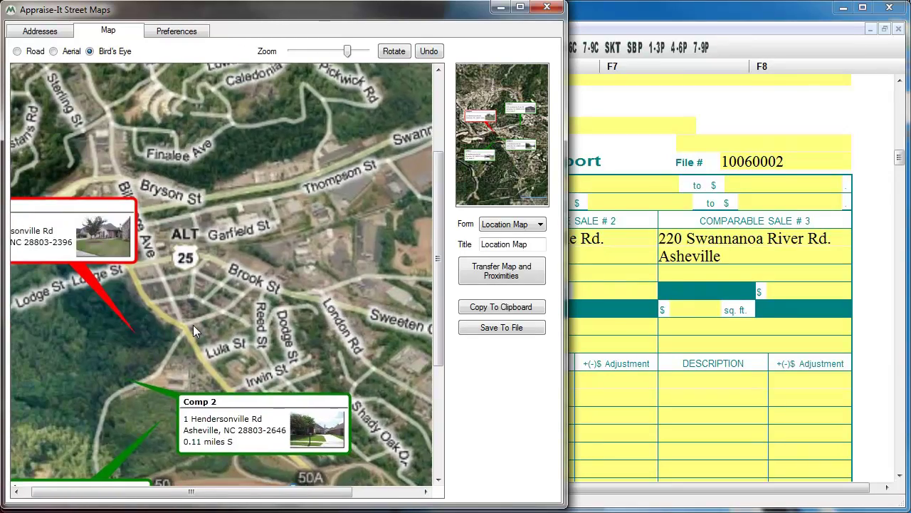
{"action": "left_click_drag", "start_coordinate": [193, 325], "coordinate": [286, 319]}
{"action": "scroll", "coordinate": [263, 306], "scroll_direction": "up", "scroll_amount": 2}
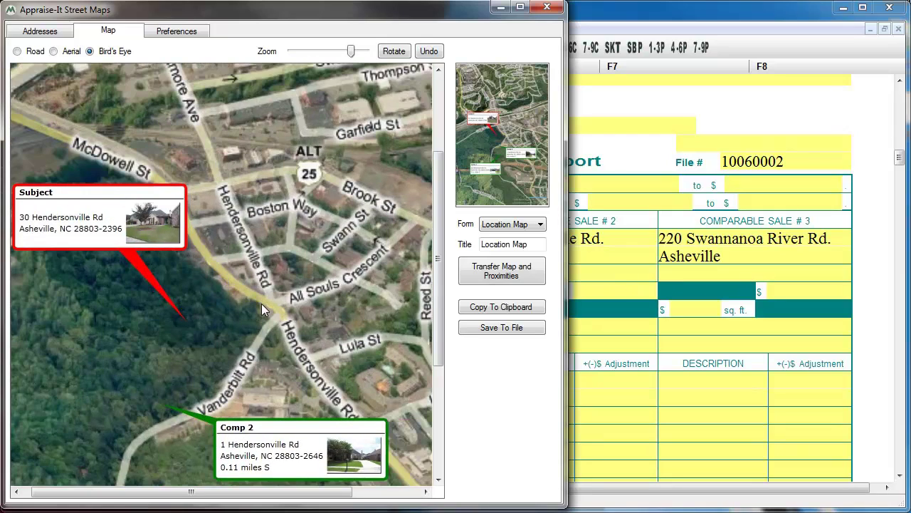
{"action": "scroll", "coordinate": [261, 303], "scroll_direction": "up", "scroll_amount": 2}
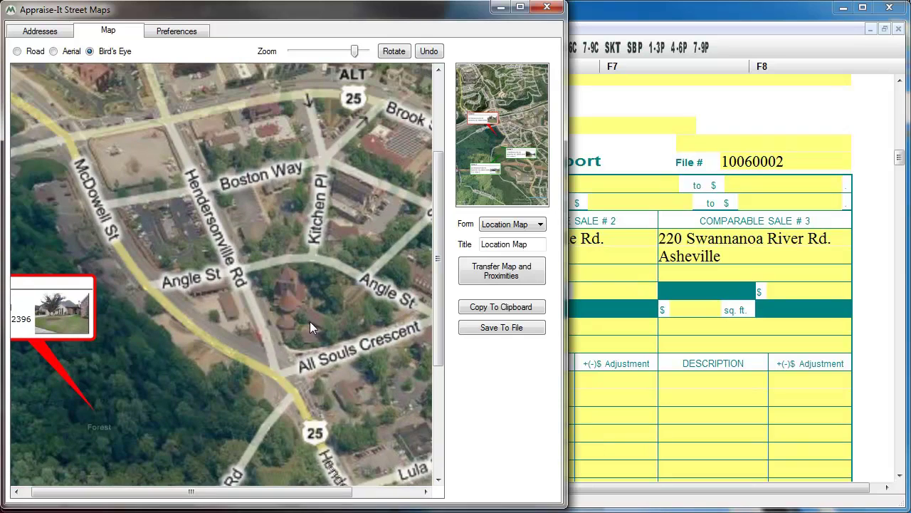
{"action": "scroll", "coordinate": [292, 317], "scroll_direction": "up", "scroll_amount": 2}
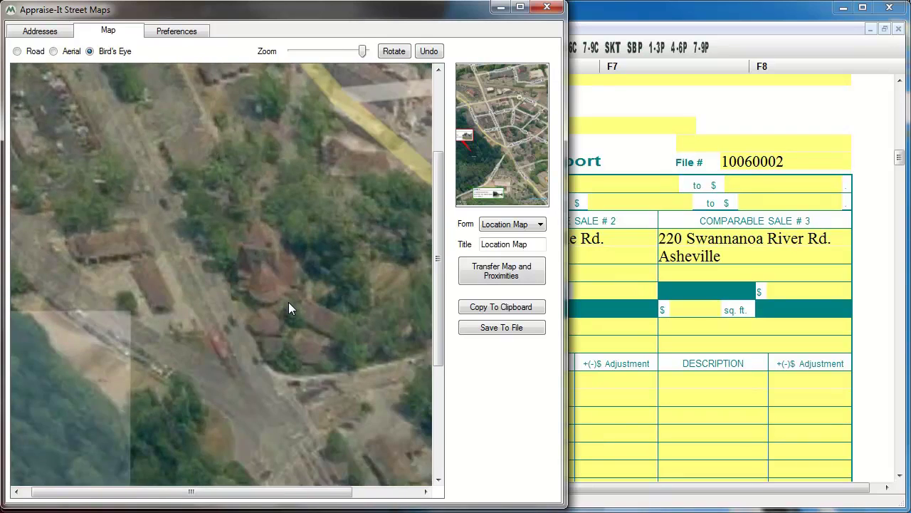
{"action": "scroll", "coordinate": [289, 307], "scroll_direction": "up", "scroll_amount": 1}
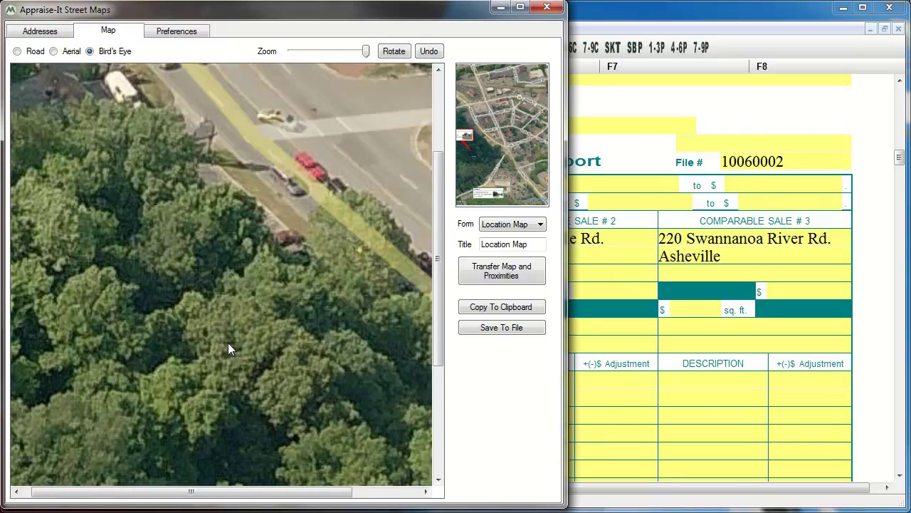
{"action": "left_click_drag", "start_coordinate": [228, 342], "coordinate": [176, 440]}
{"action": "left_click_drag", "start_coordinate": [299, 185], "coordinate": [212, 424]}
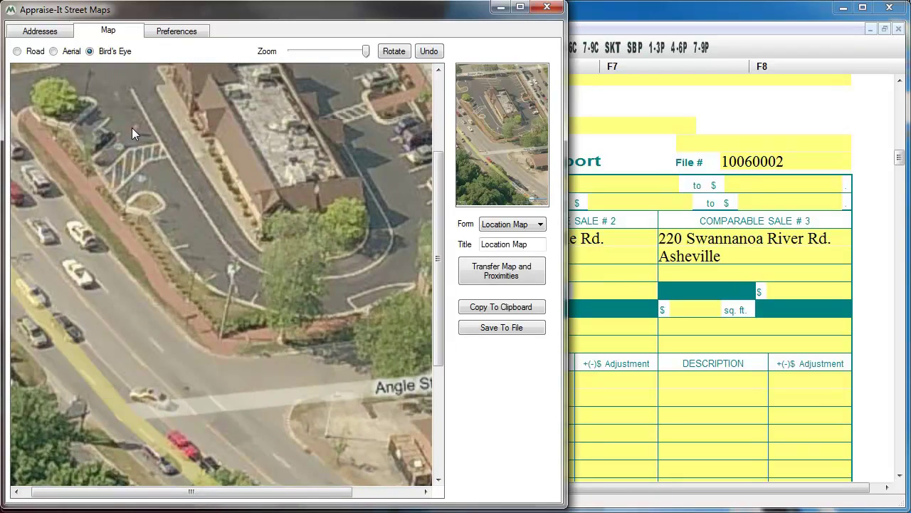
{"action": "scroll", "coordinate": [146, 167], "scroll_direction": "down", "scroll_amount": 3}
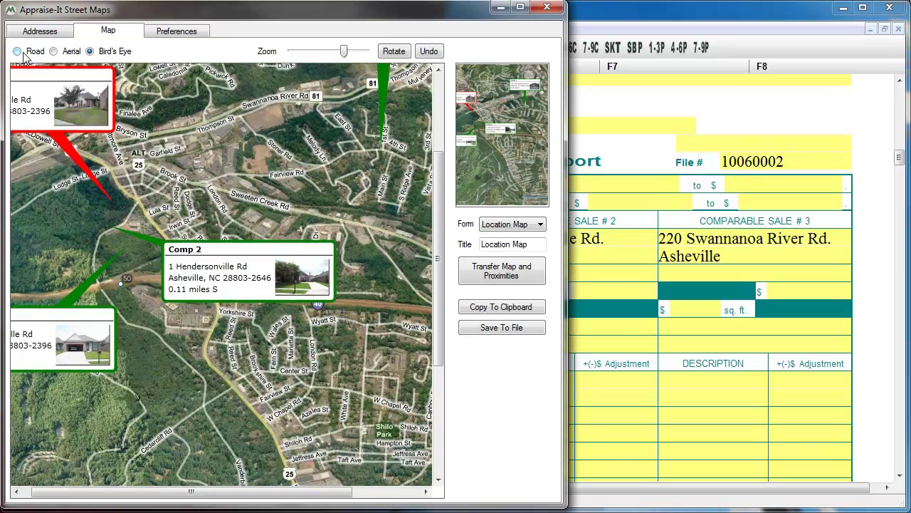
Step: Return the map to Road view and move the Comp 3 balloon west, closer to the Subject
{"action": "left_click", "coordinate": [24, 54]}
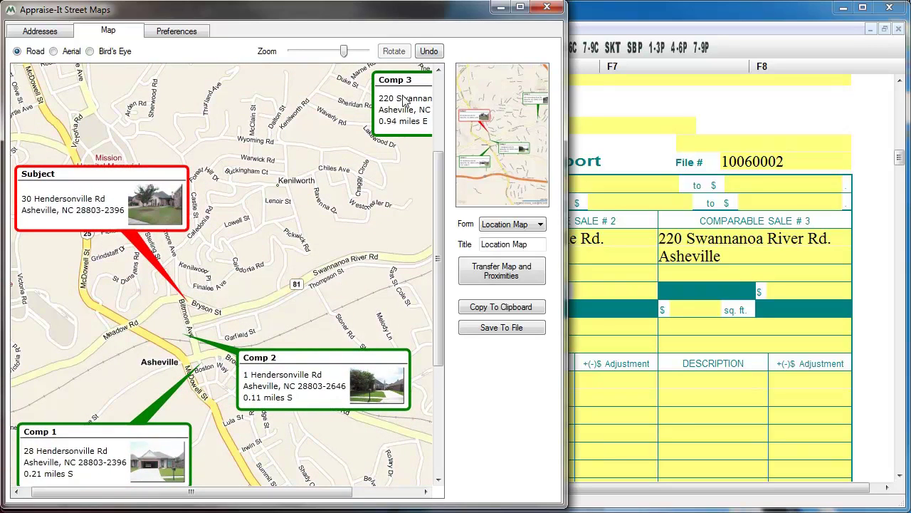
{"action": "left_click_drag", "start_coordinate": [393, 85], "coordinate": [328, 95]}
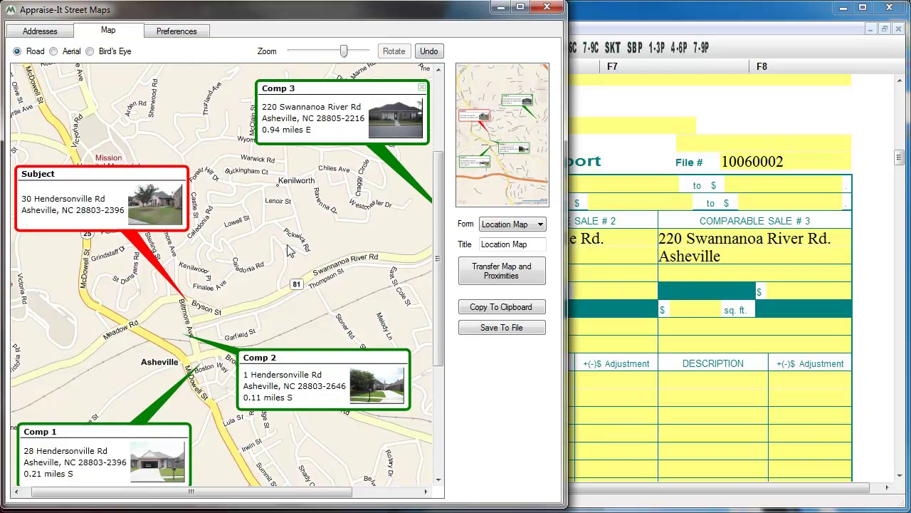
{"action": "left_click_drag", "start_coordinate": [307, 250], "coordinate": [330, 259]}
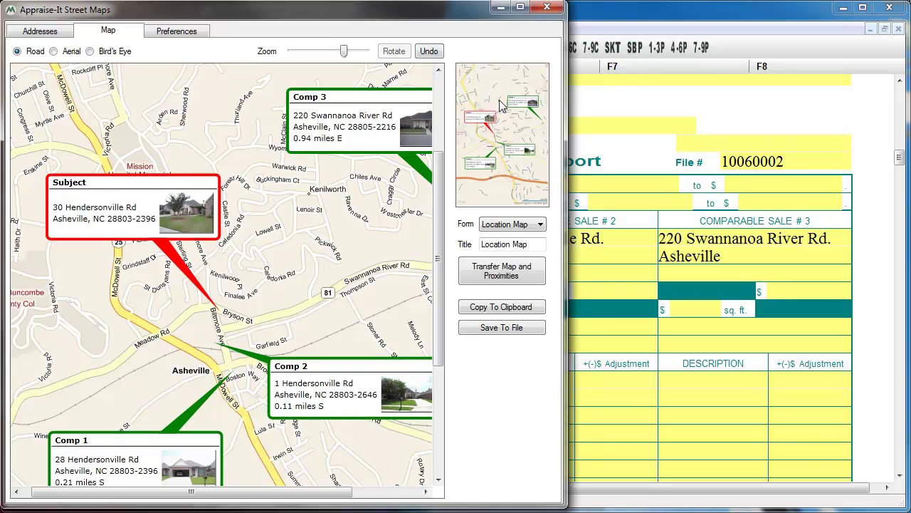
Step: Transfer the map and proximities to the report's Location Map form, and close the street maps window
{"action": "left_click", "coordinate": [505, 227]}
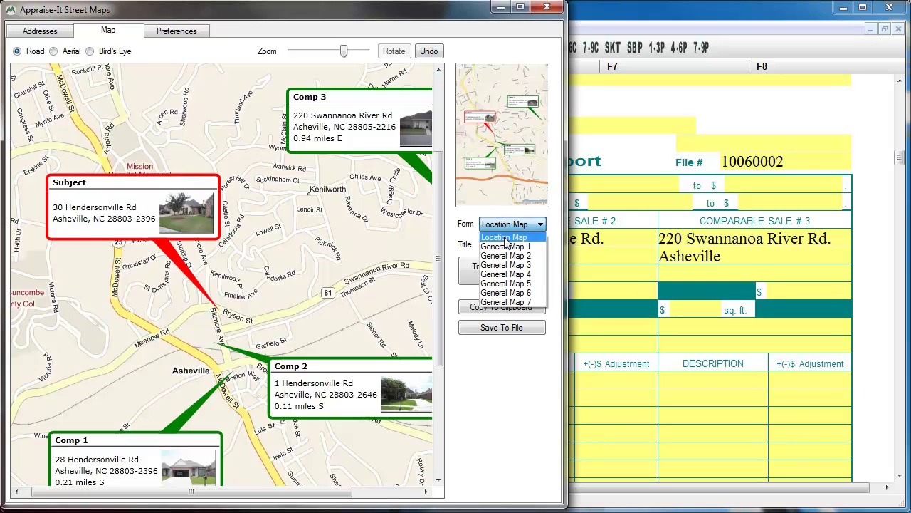
{"action": "left_click", "coordinate": [505, 239]}
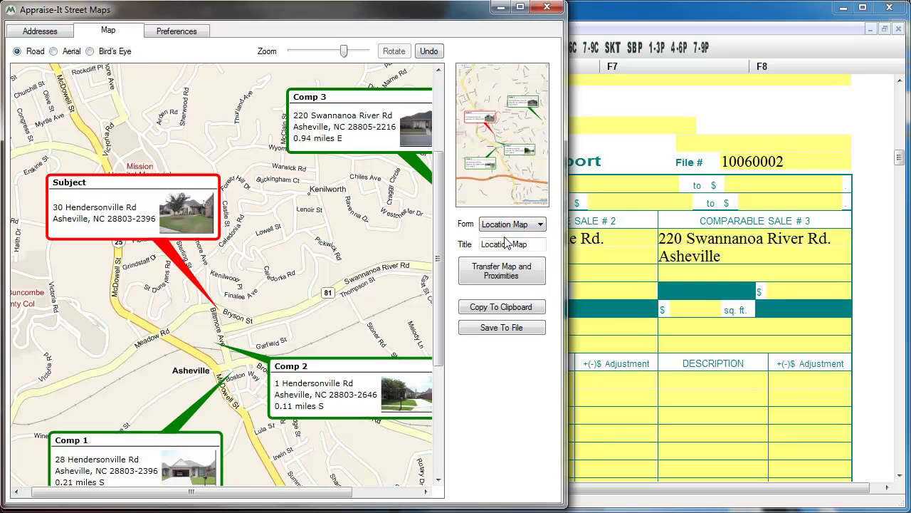
{"action": "left_click", "coordinate": [502, 277]}
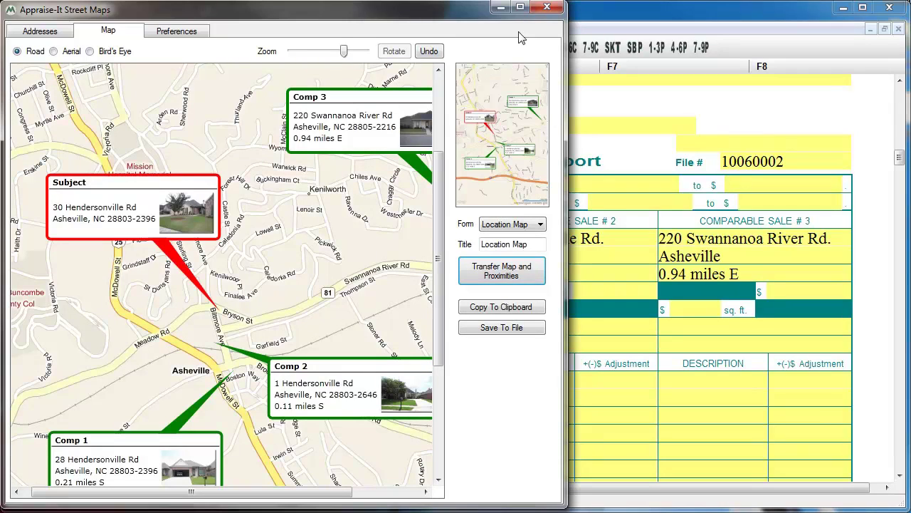
{"action": "left_click", "coordinate": [547, 8]}
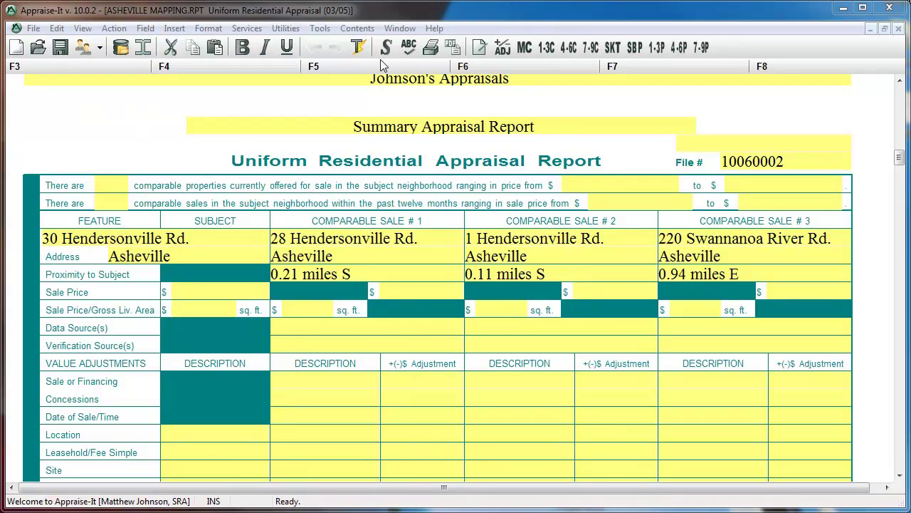
Step: Open the report's Location Map page from the mapping and sketch addenda and view the transferred map with its balloons
{"action": "left_click", "coordinate": [357, 28]}
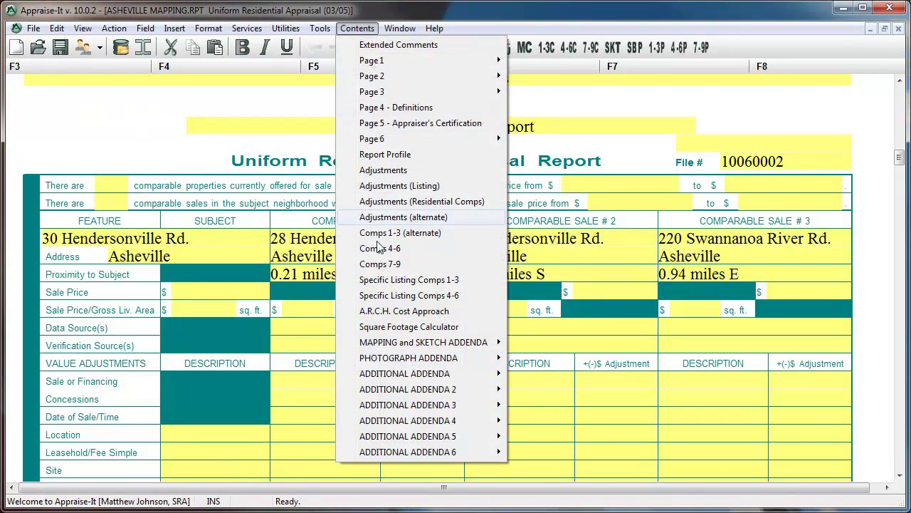
{"action": "mouse_move", "coordinate": [386, 361]}
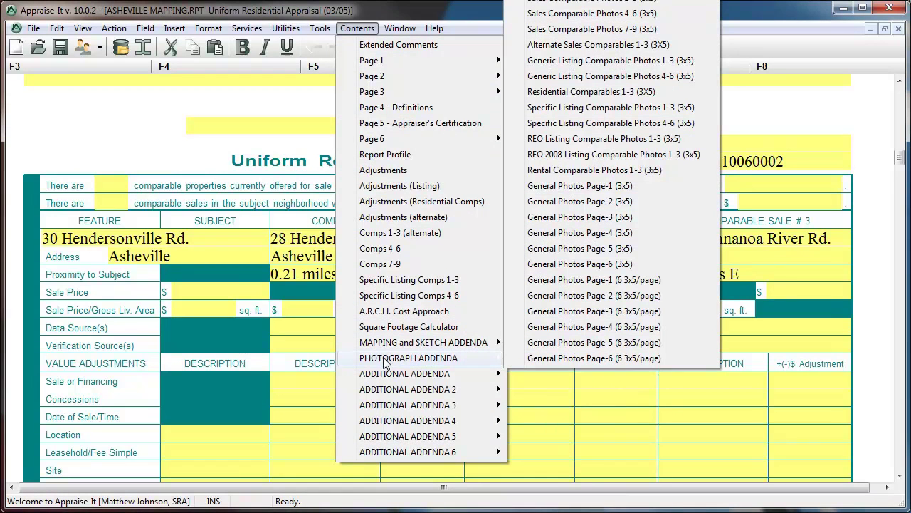
{"action": "mouse_move", "coordinate": [384, 344]}
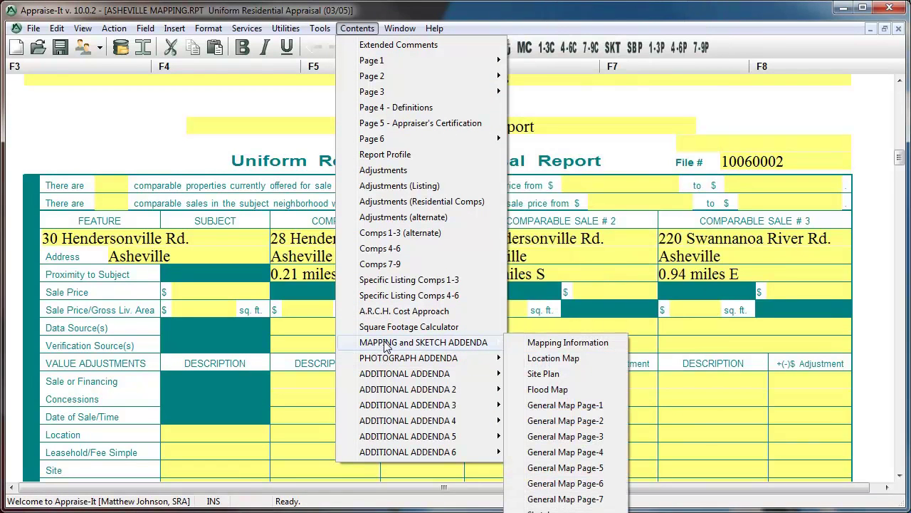
{"action": "left_click", "coordinate": [566, 363]}
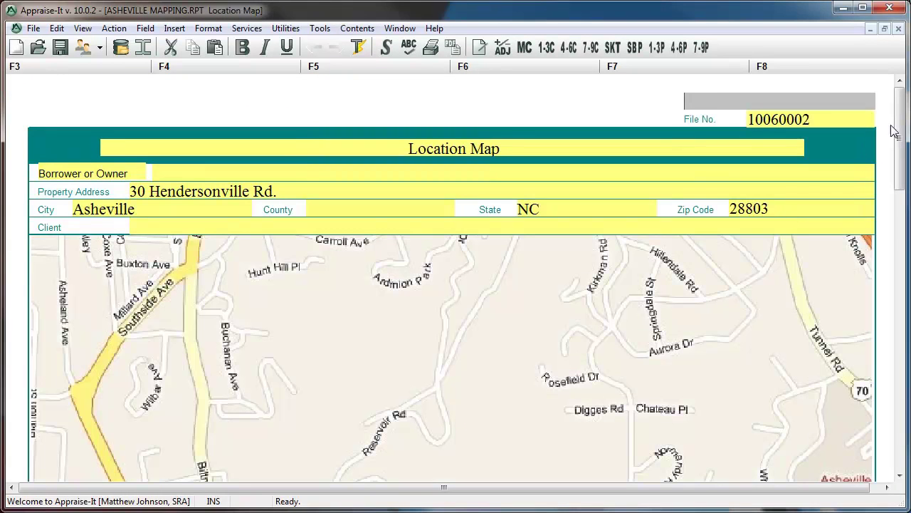
{"action": "left_click_drag", "start_coordinate": [895, 132], "coordinate": [903, 237]}
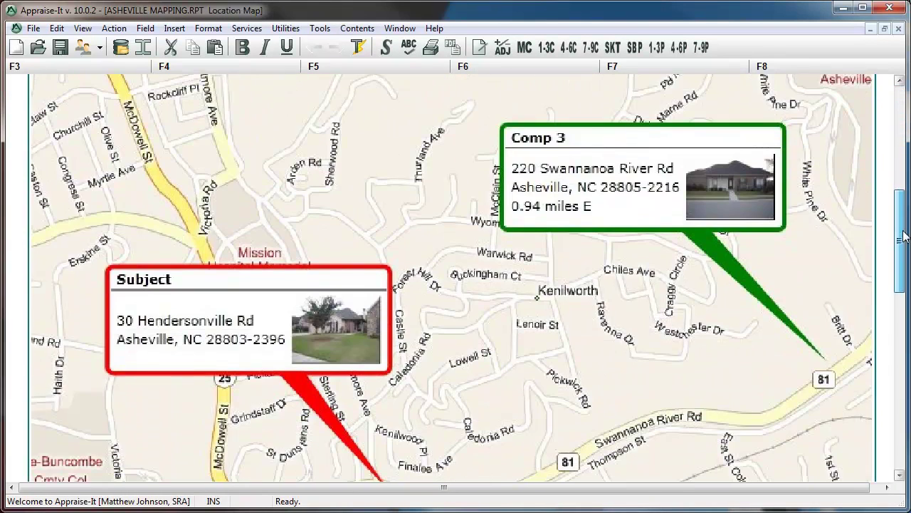